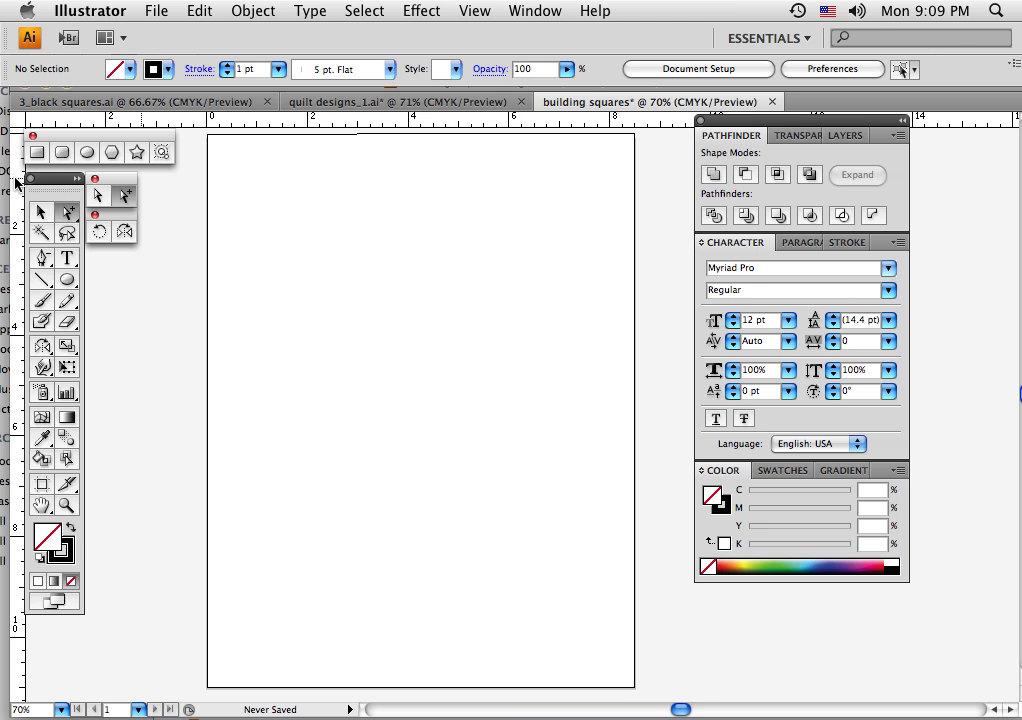
Place a vertical guide down the page's centre and draw a black square without stroke, about 1 inch wide, near the page's upper-left corner.
{"action": "left_click_drag", "start_coordinate": [15, 180], "coordinate": [419, 212]}
{"action": "left_click", "coordinate": [72, 529]}
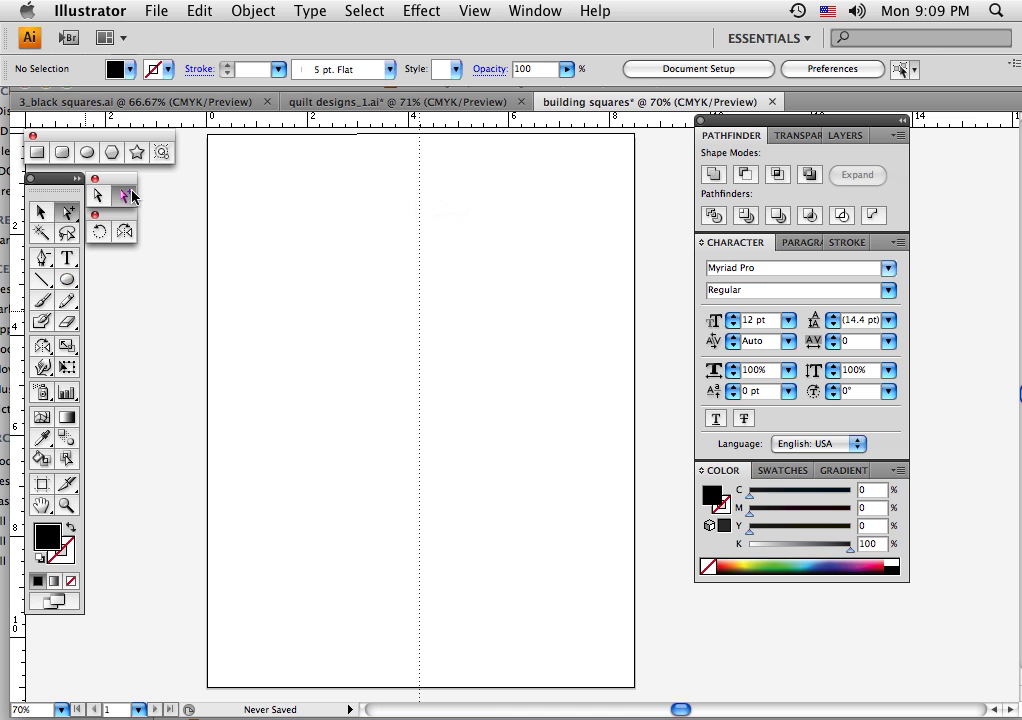
{"action": "left_click", "coordinate": [38, 154]}
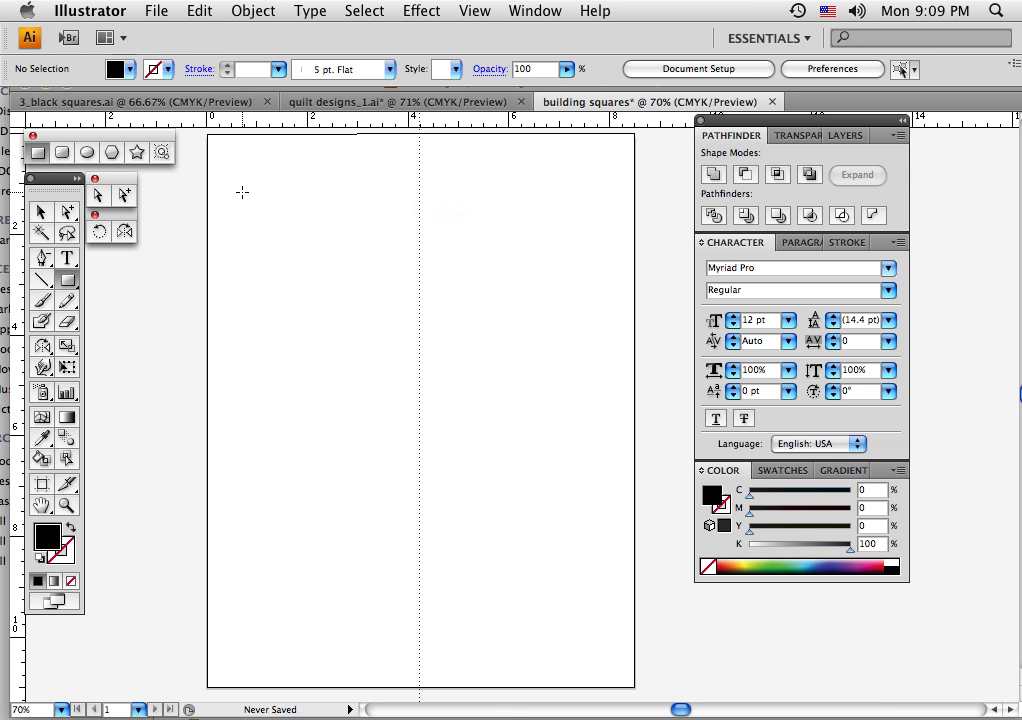
{"action": "left_click_drag", "start_coordinate": [242, 192], "coordinate": [274, 244]}
Duplicate the black square directly to its right, aligned horizontally and separated by a narrow gap.
{"action": "left_click", "coordinate": [42, 213]}
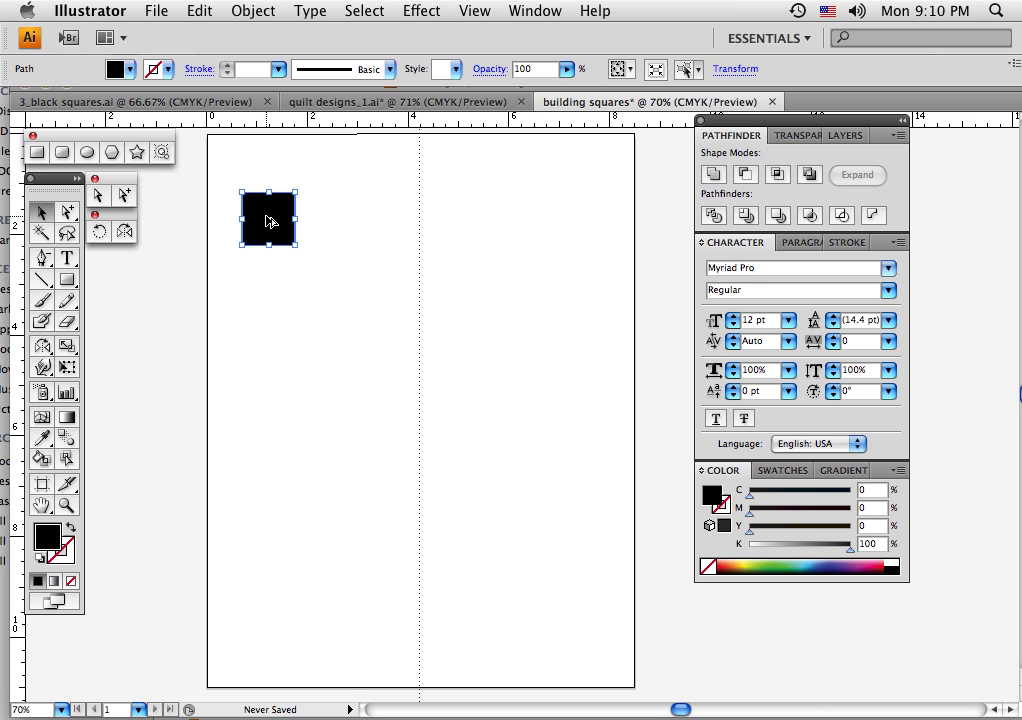
{"action": "left_click_drag", "start_coordinate": [268, 221], "coordinate": [329, 224]}
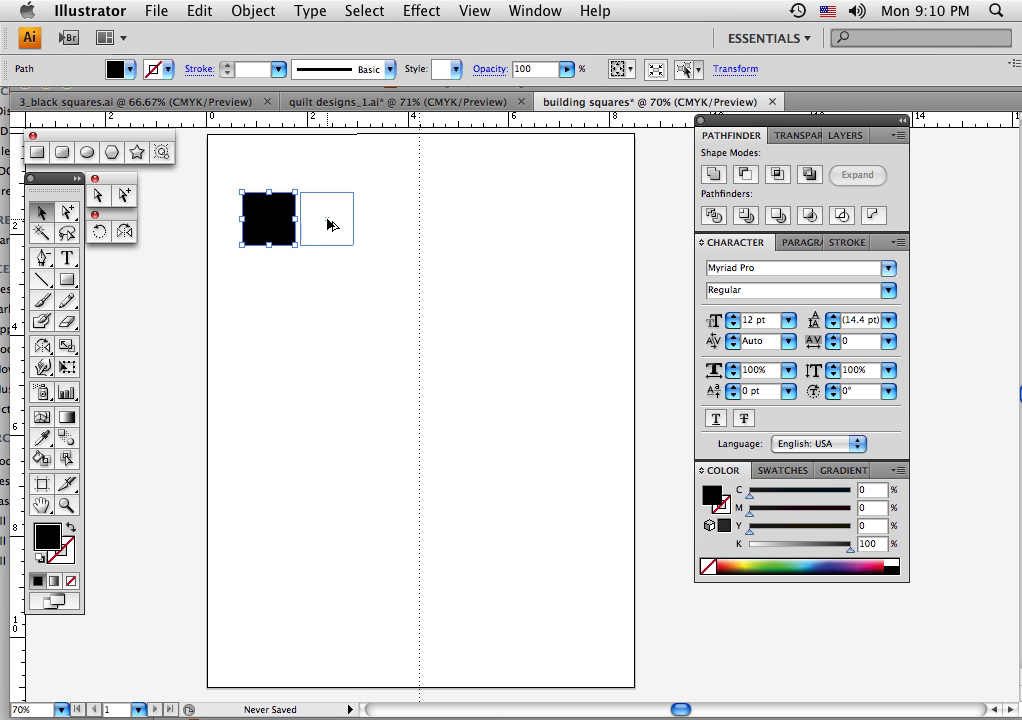
{"action": "left_click_drag", "start_coordinate": [329, 224], "coordinate": [329, 224]}
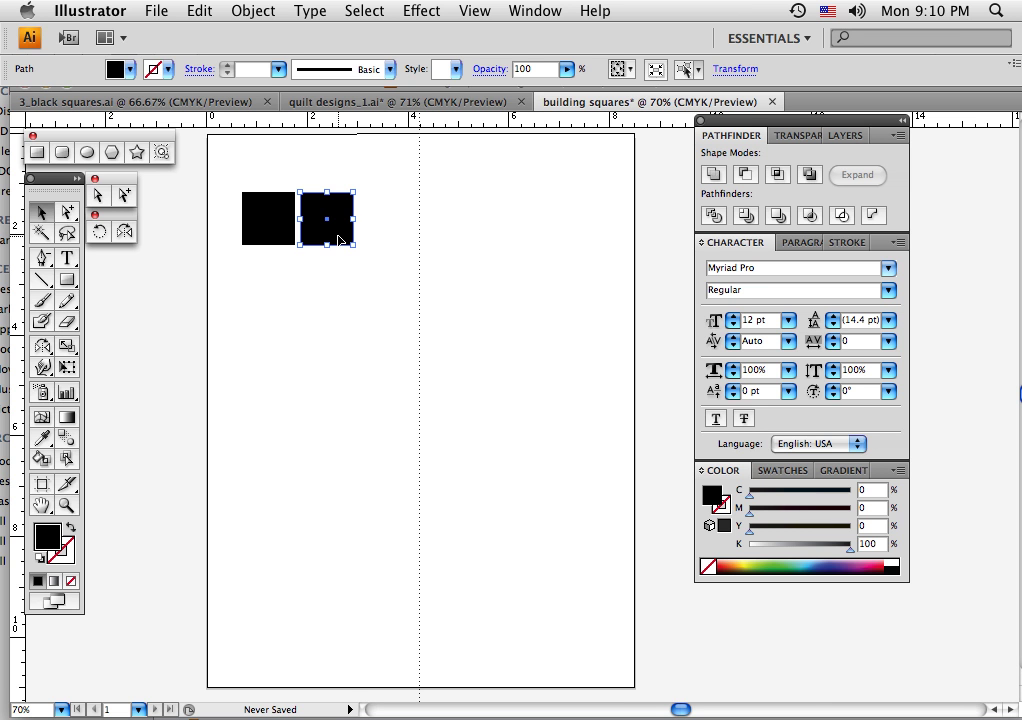
{"action": "left_click_drag", "start_coordinate": [339, 239], "coordinate": [341, 241]}
Repeat the duplication at the same spacing until the row has nine black squares.
{"action": "key", "text": "super+d"}
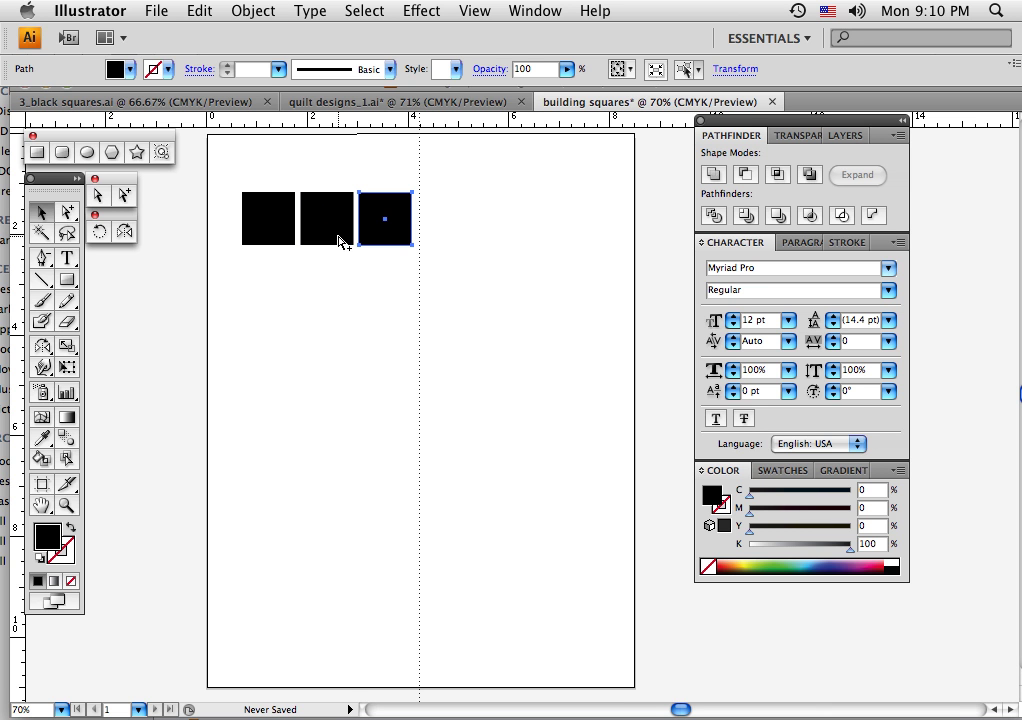
{"action": "key", "text": "super+d"}
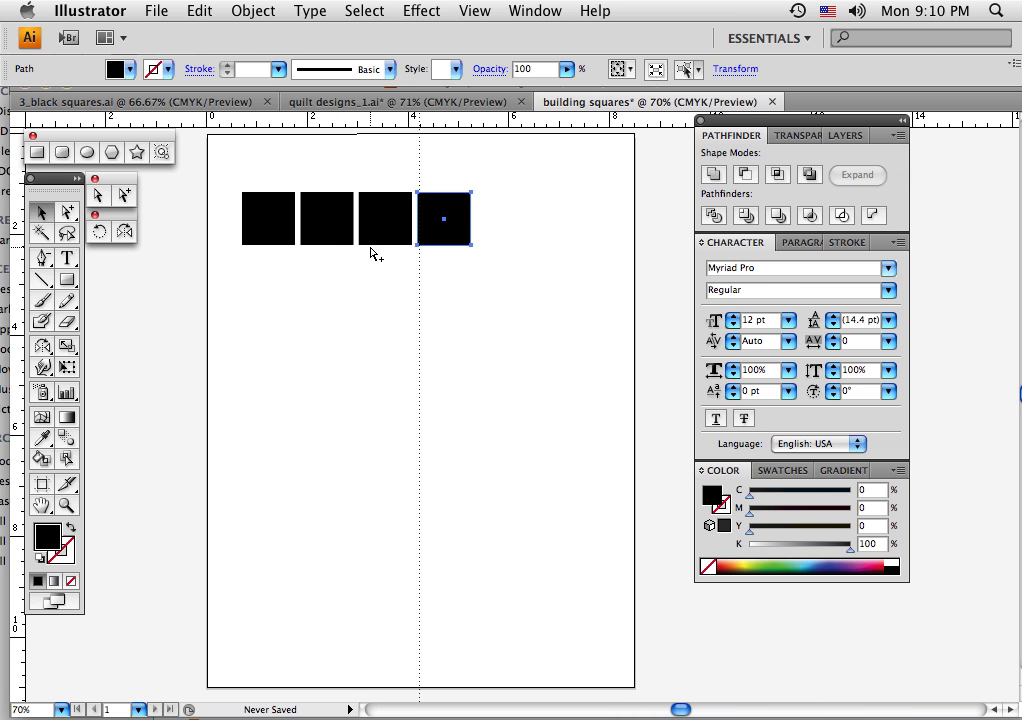
{"action": "key", "text": "super+d"}
{"action": "key", "text": "super+d"}
{"action": "key", "text": "super+d"}
{"action": "key", "text": "super+d"}
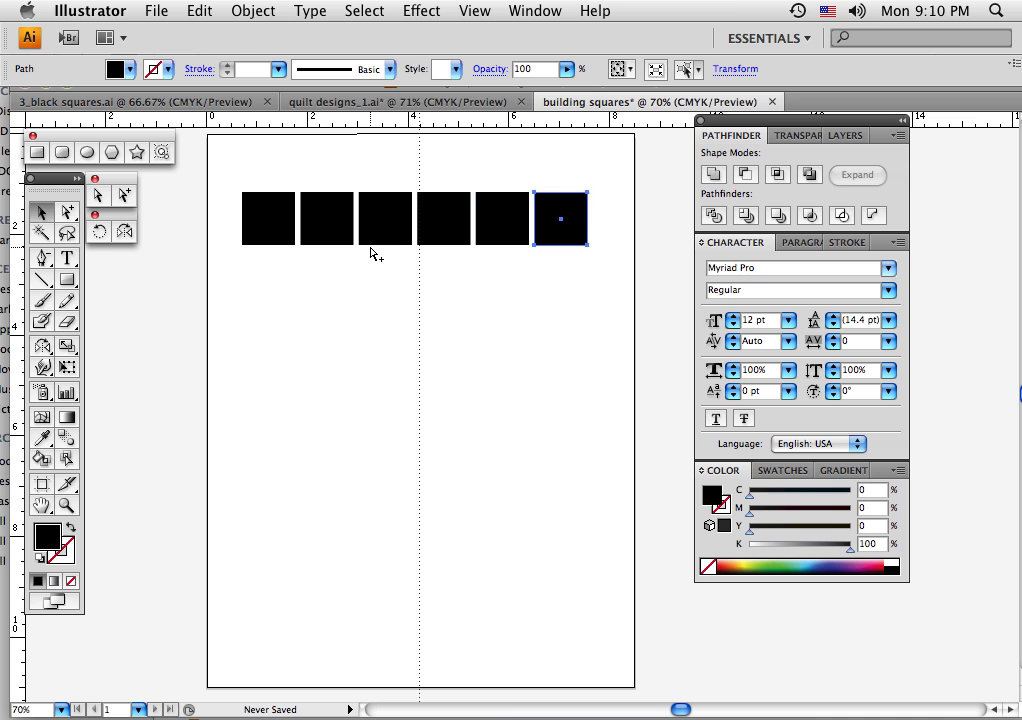
{"action": "left_click", "coordinate": [517, 254]}
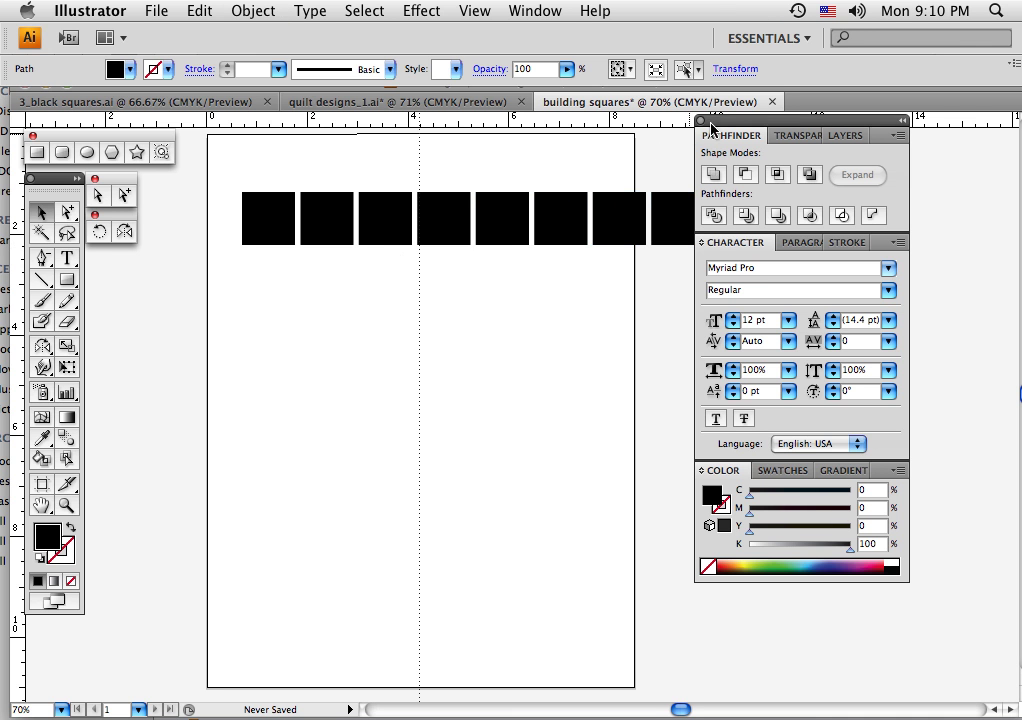
Move the floating panels clear of the row and group all nine squares.
{"action": "left_click_drag", "start_coordinate": [727, 124], "coordinate": [841, 164]}
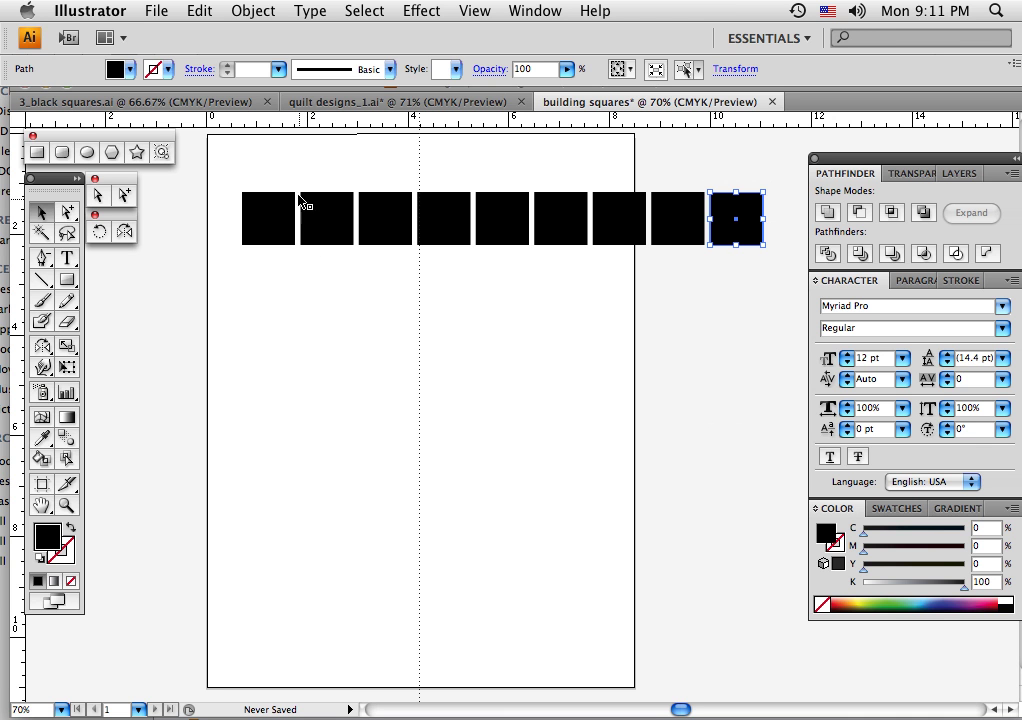
{"action": "left_click_drag", "start_coordinate": [269, 186], "coordinate": [743, 265]}
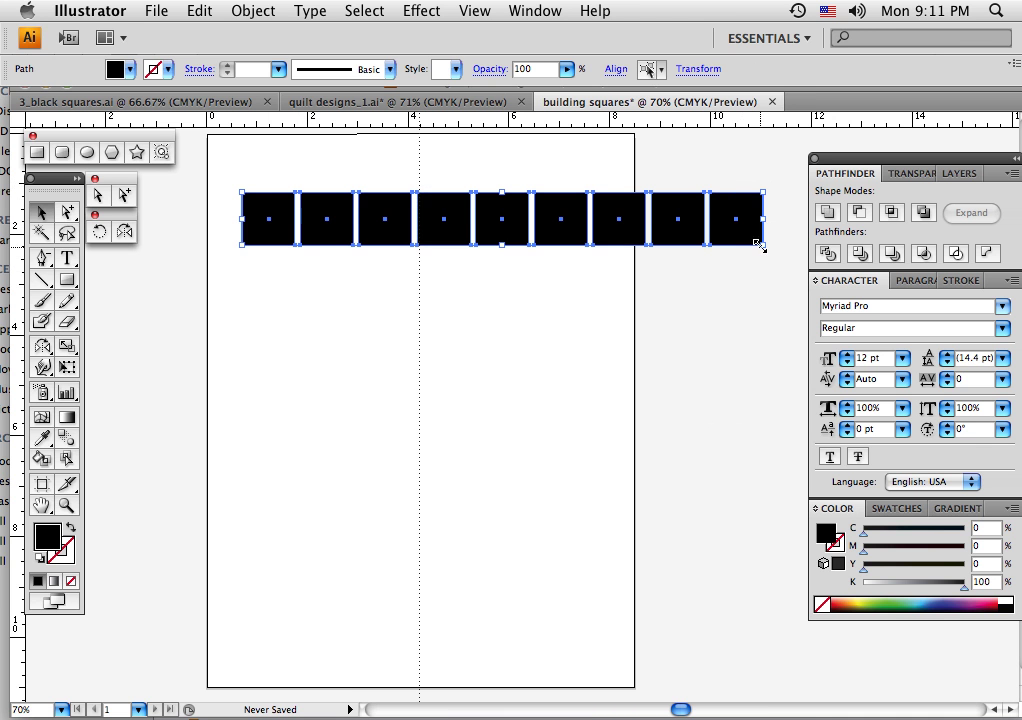
{"action": "left_click_drag", "start_coordinate": [272, 177], "coordinate": [716, 271]}
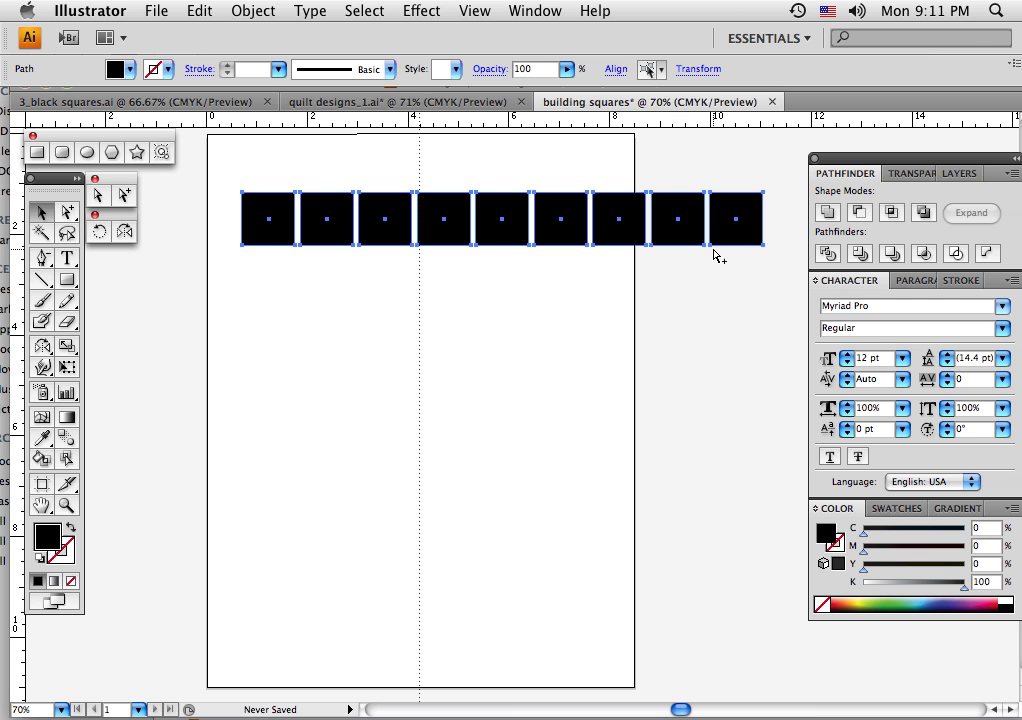
{"action": "key", "text": "super+g"}
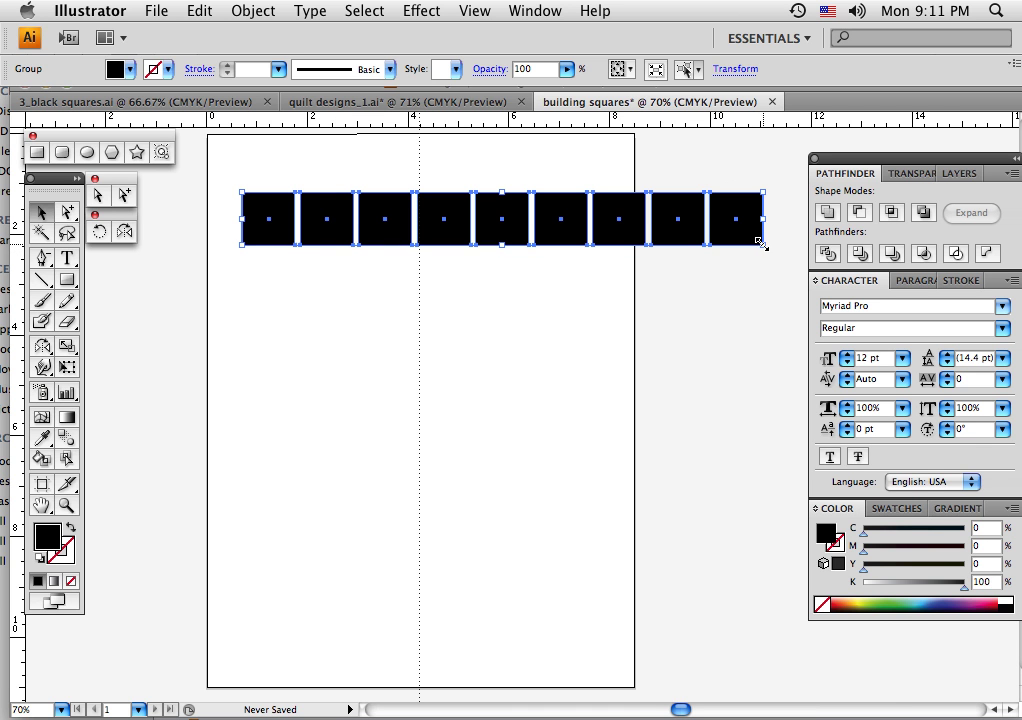
Scale the grouped row down proportionally to fit within the page width and centre it on the vertical guide.
{"action": "left_click_drag", "start_coordinate": [762, 243], "coordinate": [710, 236]}
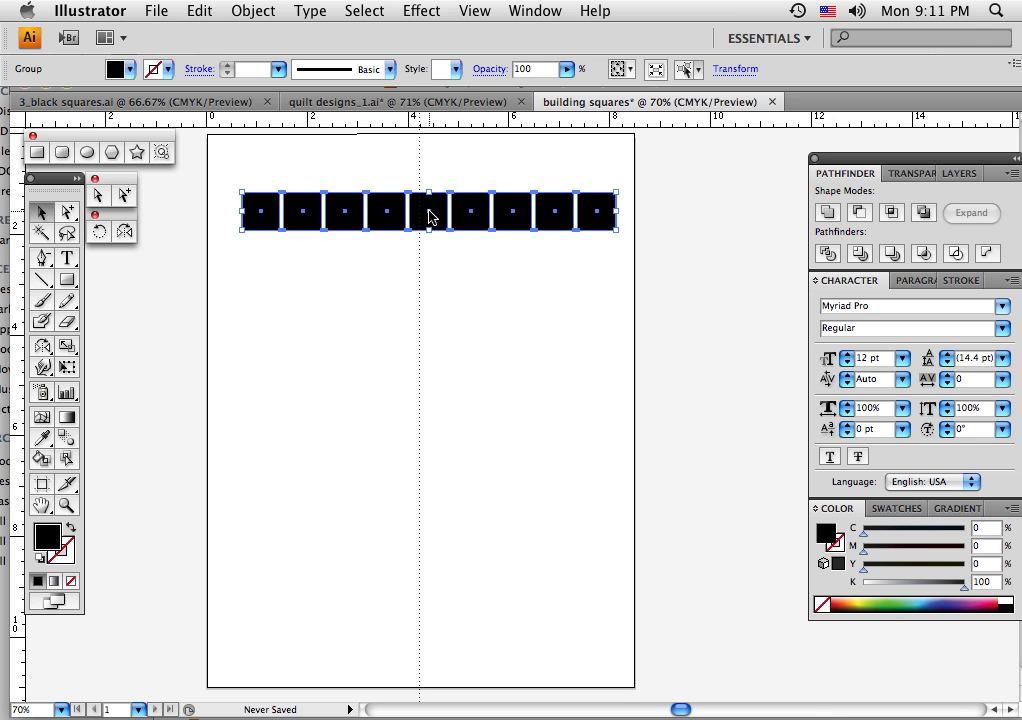
{"action": "left_click_drag", "start_coordinate": [430, 217], "coordinate": [420, 213]}
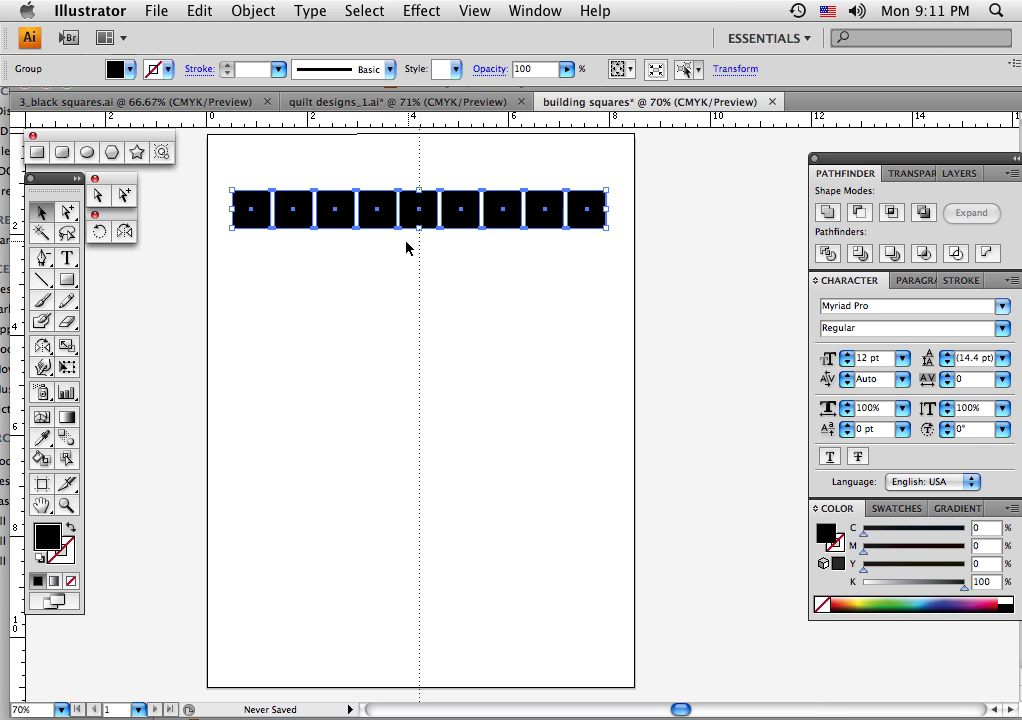
{"action": "left_click", "coordinate": [328, 259]}
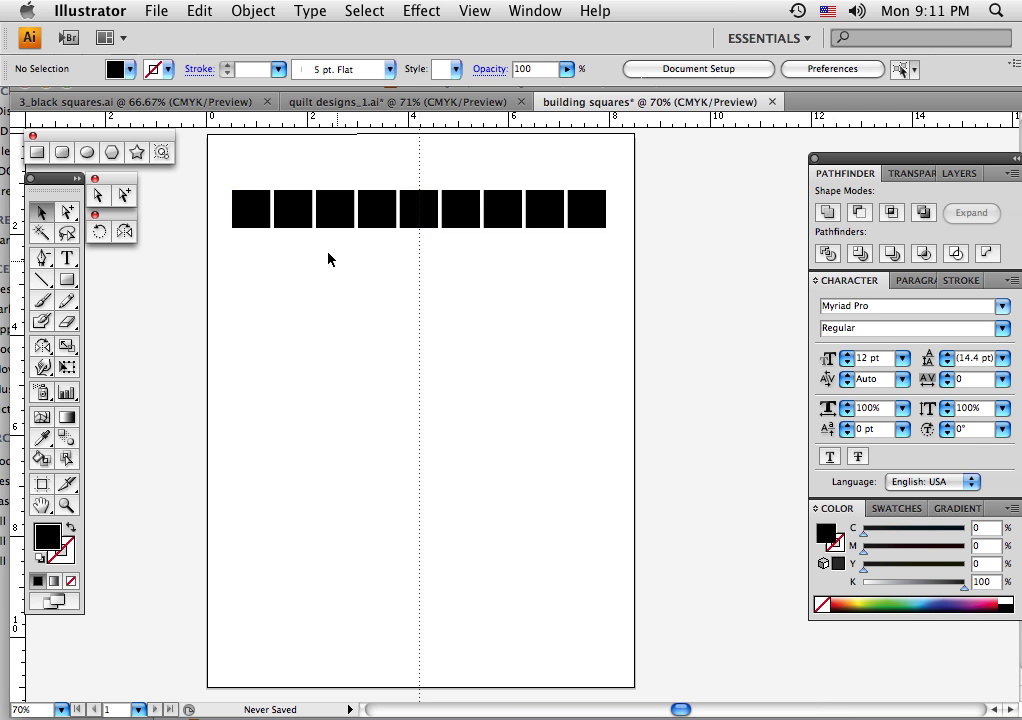
Move the grouped row up near the page's top edge, keeping it centred on the guide.
{"action": "left_click", "coordinate": [426, 214]}
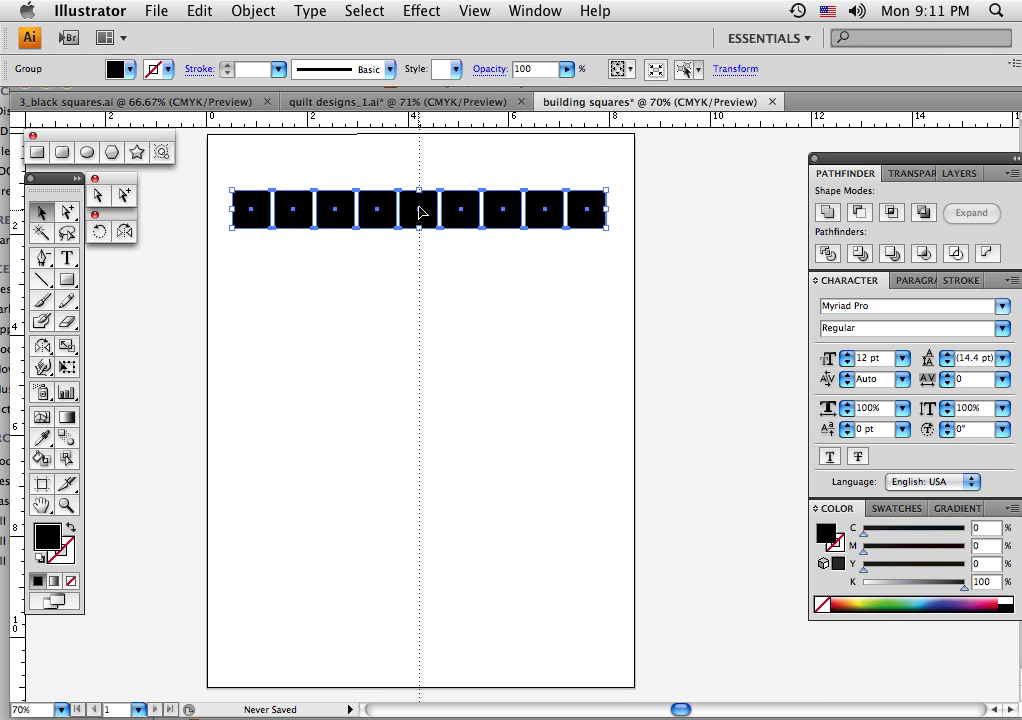
{"action": "left_click_drag", "start_coordinate": [420, 212], "coordinate": [420, 187]}
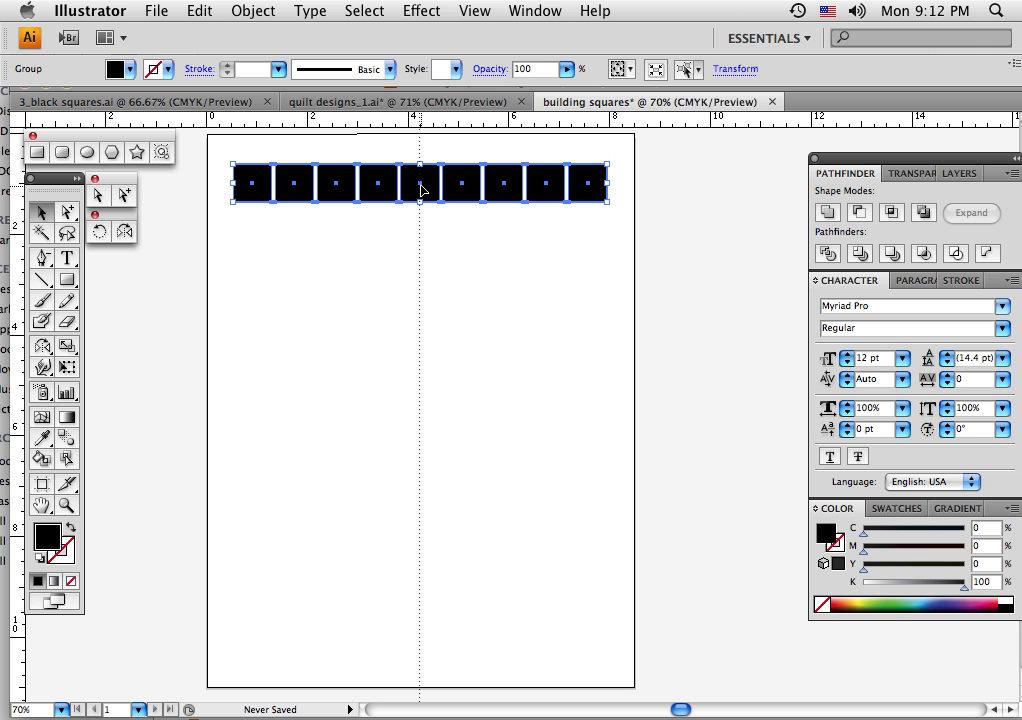
{"action": "left_click", "coordinate": [491, 226]}
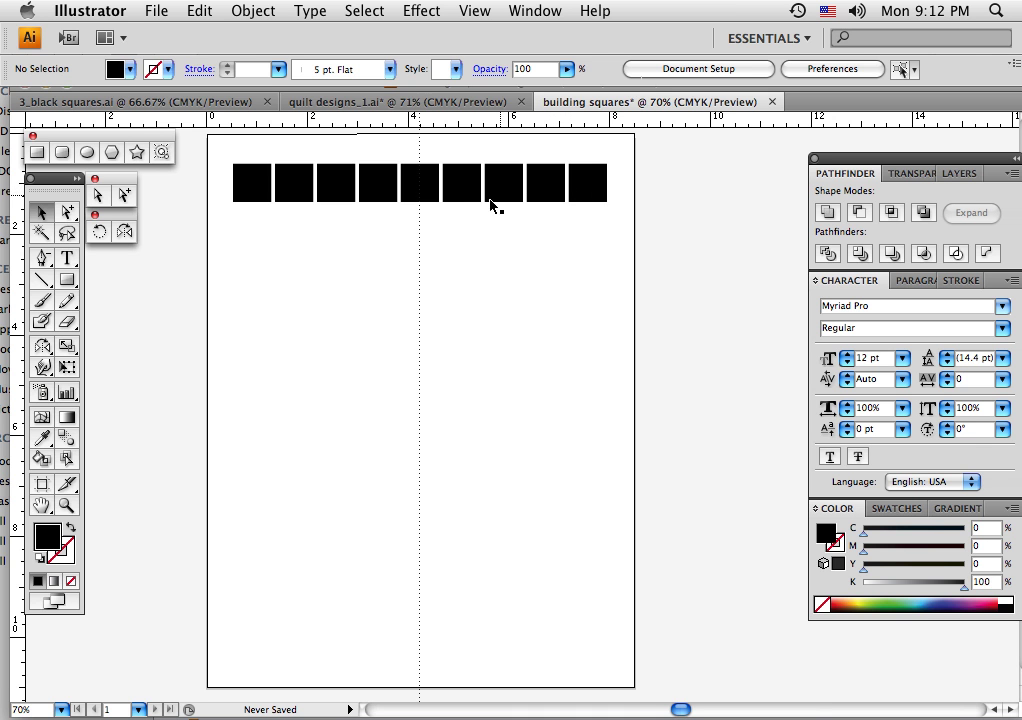
Duplicate the grouped row straight down, leaving a gap that matches the spacing between the squares.
{"action": "left_click", "coordinate": [425, 192]}
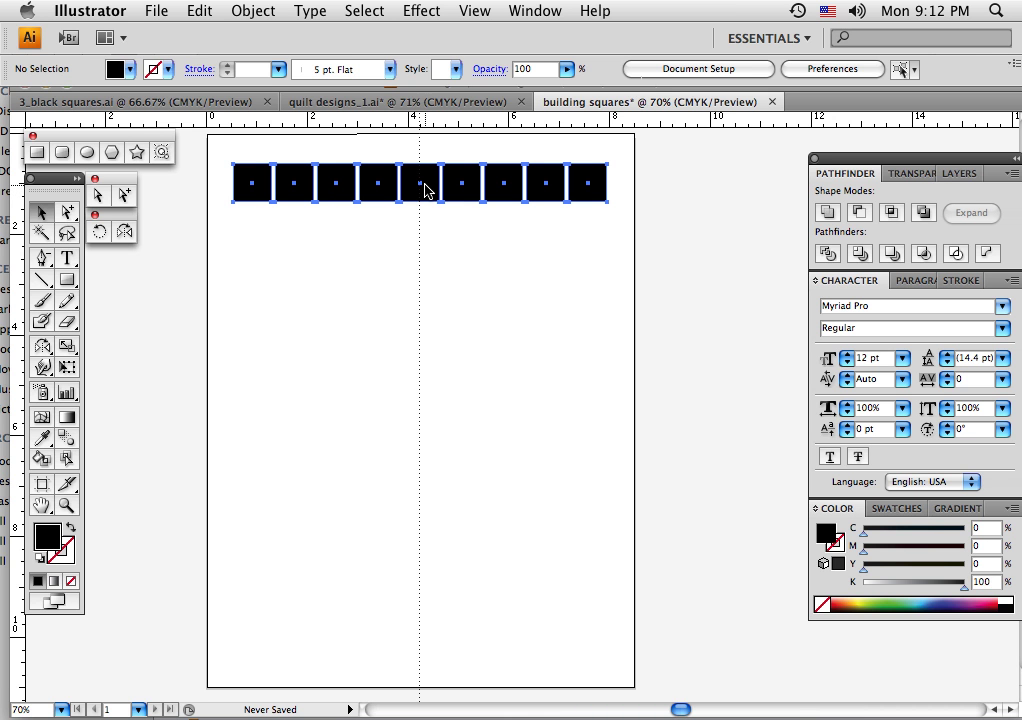
{"action": "key", "text": "super+g"}
{"action": "left_click_drag", "start_coordinate": [421, 190], "coordinate": [421, 231]}
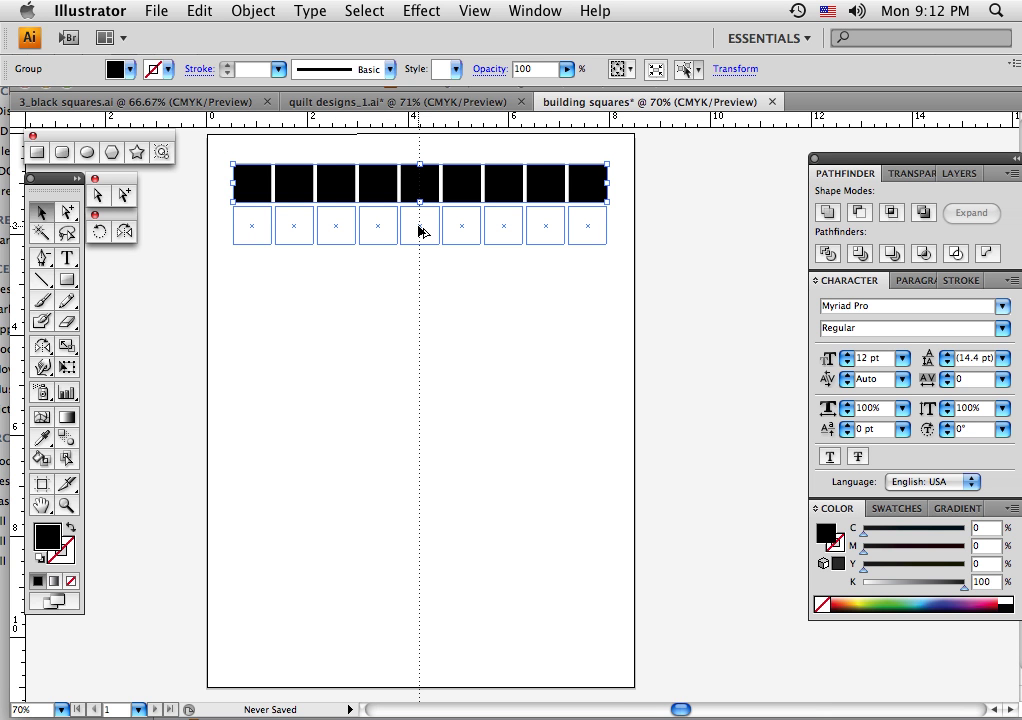
{"action": "left_click_drag", "start_coordinate": [419, 232], "coordinate": [419, 232]}
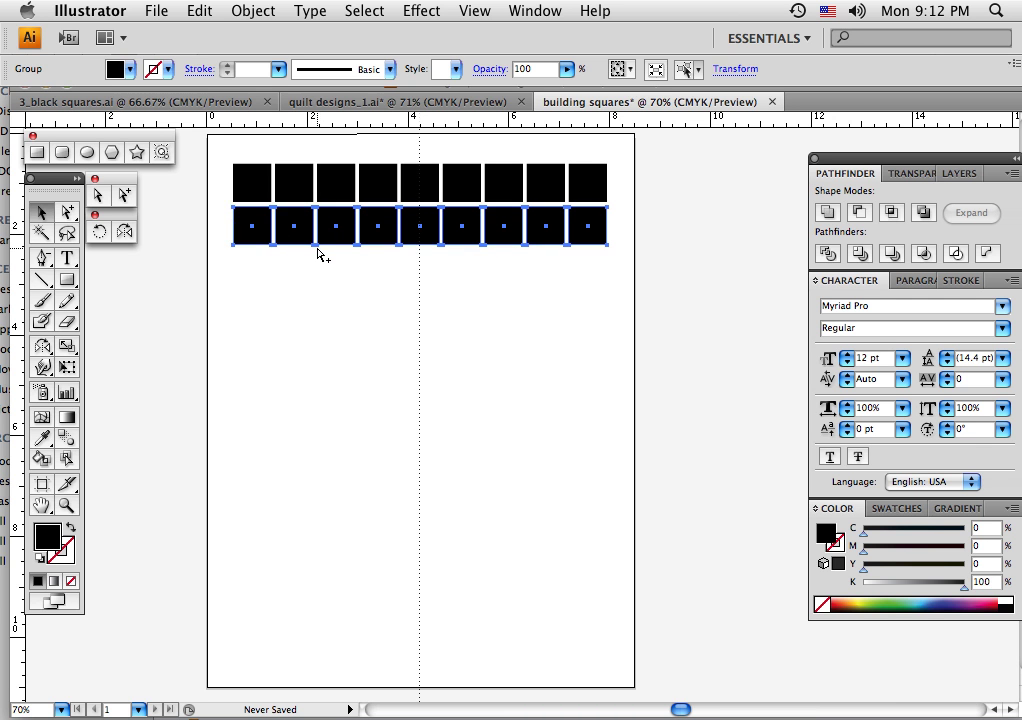
Repeat the row duplication down the page until there are eleven rows of squares, and clear the selection.
{"action": "key", "text": "super+d"}
{"action": "key", "text": "super+d"}
{"action": "key", "text": "super+d"}
{"action": "key", "text": "super+d"}
{"action": "key", "text": "super+d"}
{"action": "key", "text": "super+d"}
{"action": "key", "text": "super+d"}
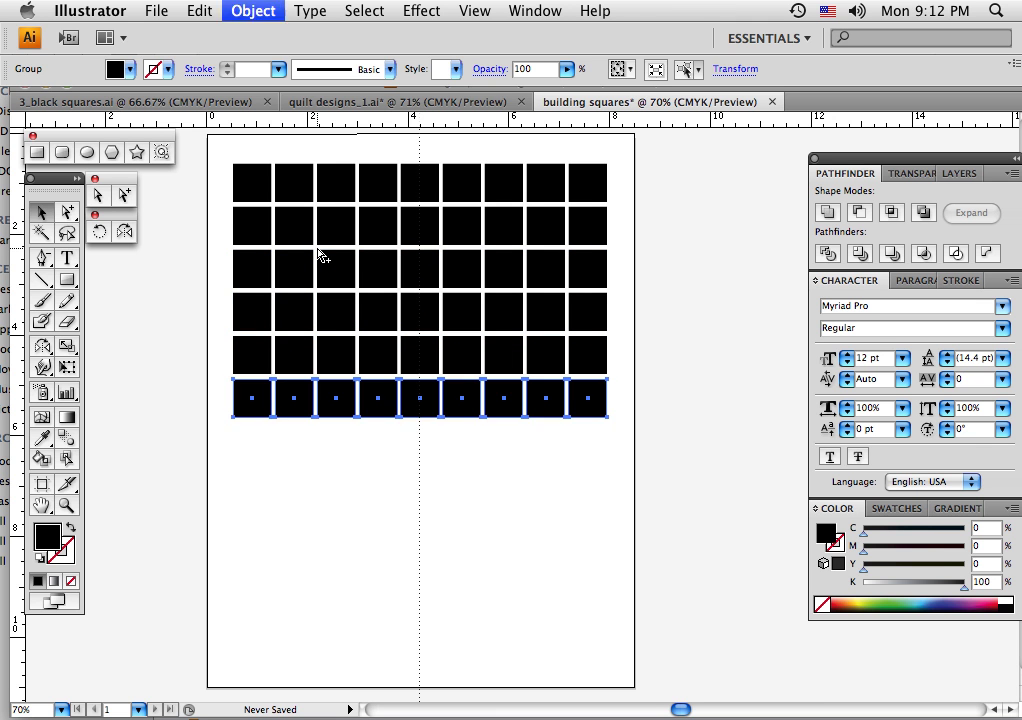
{"action": "key", "text": "super+d"}
{"action": "key", "text": "super+d"}
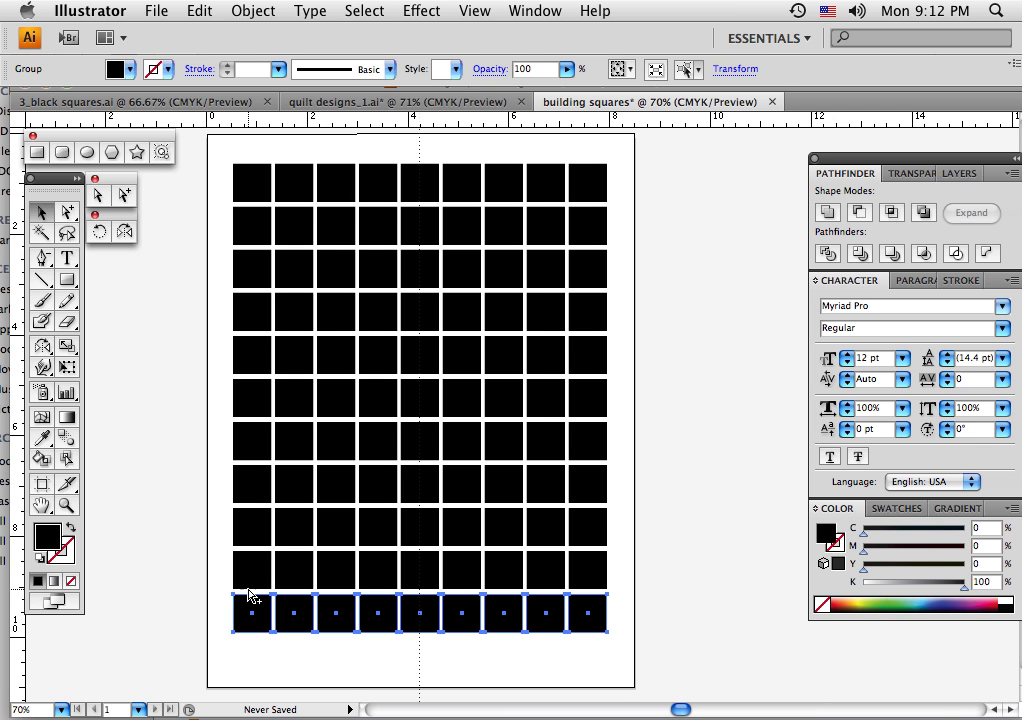
{"action": "key", "text": "super+shift+b"}
{"action": "left_click", "coordinate": [240, 656]}
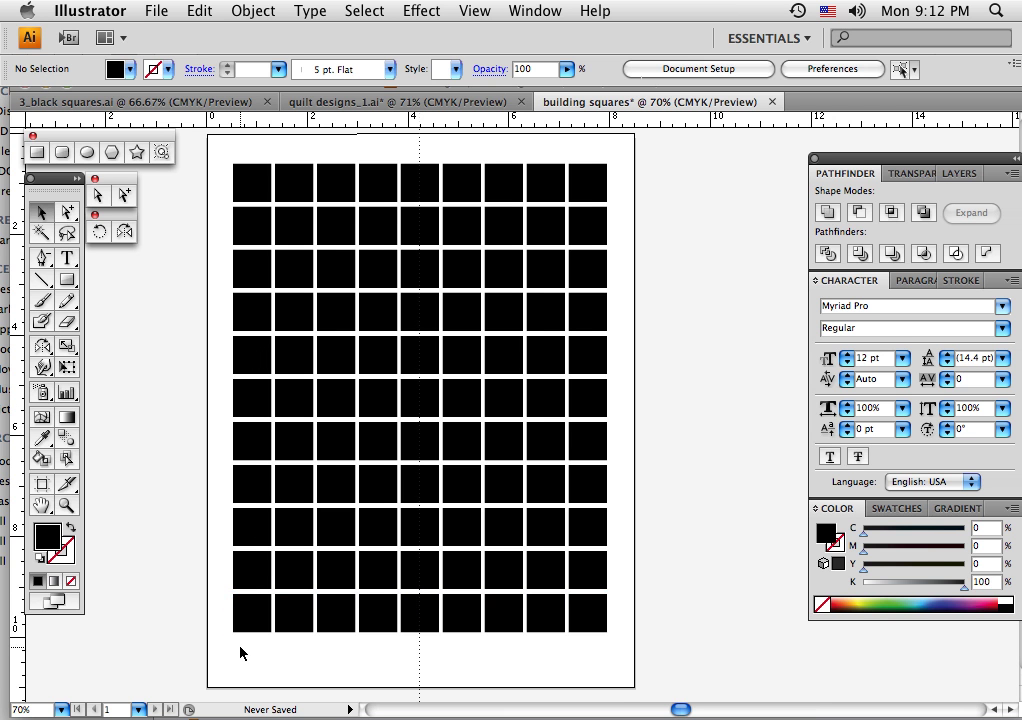